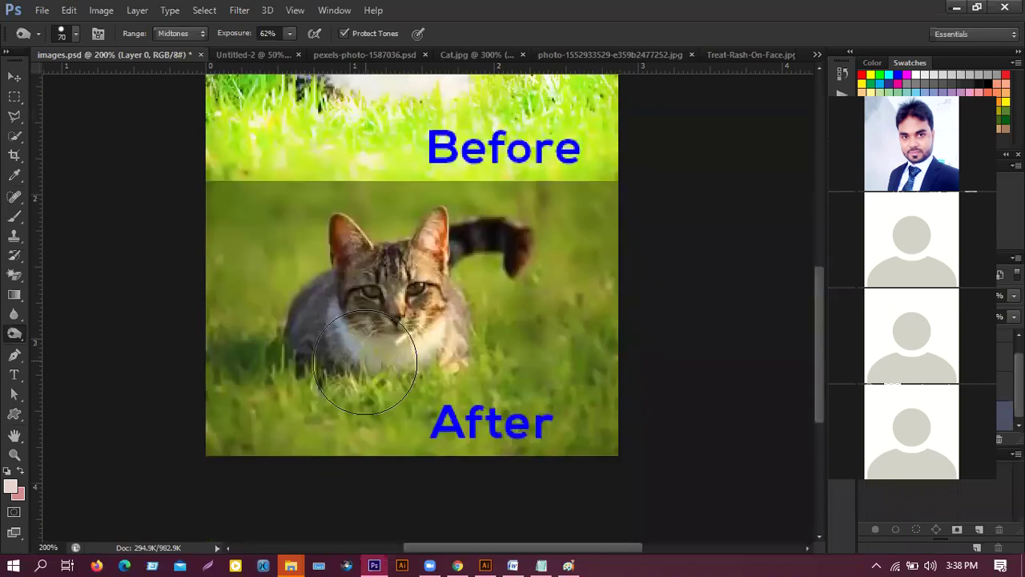
Lighten the grass around the lower cat on the Background copy layer with the Dodge tool, using Midtones at 50% exposure
right_click(15, 333)
left_click(73, 333)
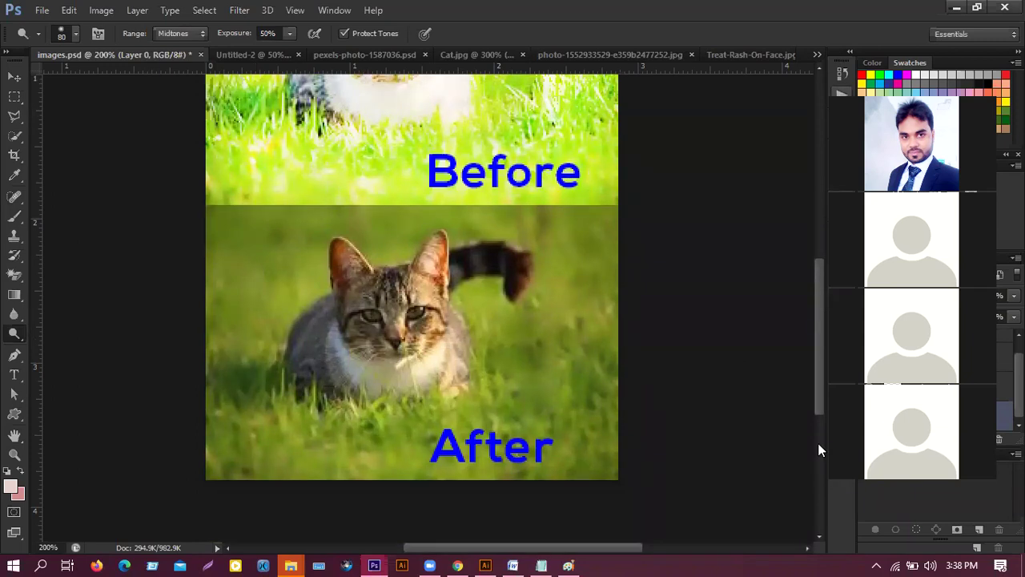
left_click(935, 387)
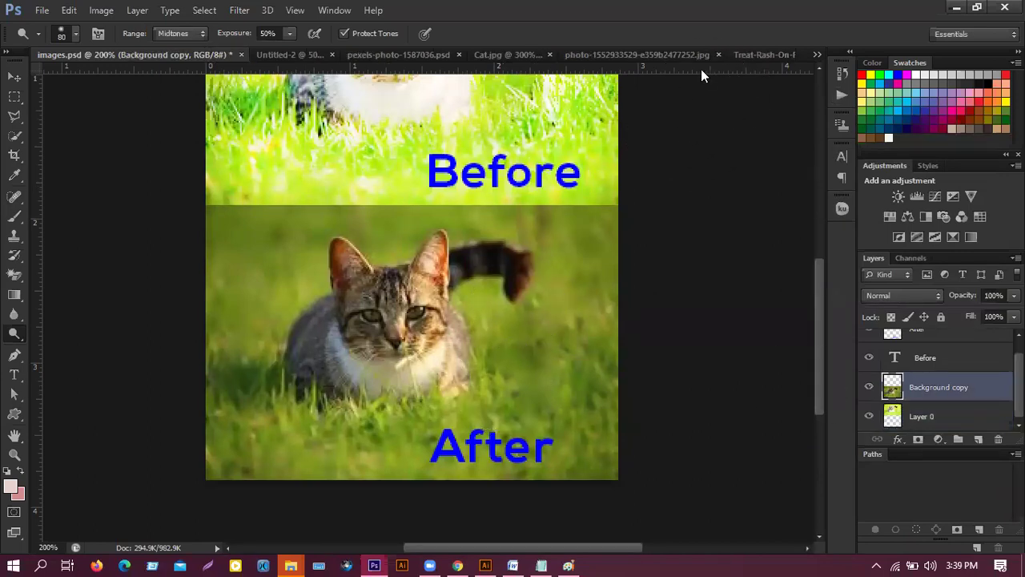
left_click(231, 253)
mouse_move(210, 278)
left_mouse_down()
mouse_move(253, 476)
mouse_move(514, 426)
mouse_move(541, 415)
mouse_move(592, 200)
mouse_move(588, 331)
mouse_move(553, 465)
mouse_move(530, 342)
mouse_move(517, 348)
mouse_move(559, 271)
mouse_move(518, 221)
mouse_move(231, 229)
mouse_move(220, 316)
mouse_move(419, 241)
mouse_move(400, 235)
mouse_move(210, 367)
mouse_move(229, 303)
mouse_move(202, 240)
mouse_move(229, 227)
mouse_move(566, 238)
mouse_move(572, 422)
mouse_move(536, 501)
mouse_move(518, 383)
mouse_move(571, 348)
mouse_move(596, 452)
mouse_move(437, 464)
mouse_move(471, 443)
mouse_move(268, 448)
mouse_move(201, 327)
mouse_move(318, 410)
mouse_move(472, 368)
mouse_move(585, 280)
mouse_move(593, 220)
mouse_move(612, 479)
mouse_move(617, 360)
mouse_move(600, 441)
mouse_move(326, 404)
mouse_move(224, 235)
mouse_move(550, 223)
mouse_move(833, 246)
mouse_move(283, 343)
mouse_move(275, 311)
mouse_move(221, 277)
mouse_move(237, 459)
left_mouse_up()
key("ctrl+minus")
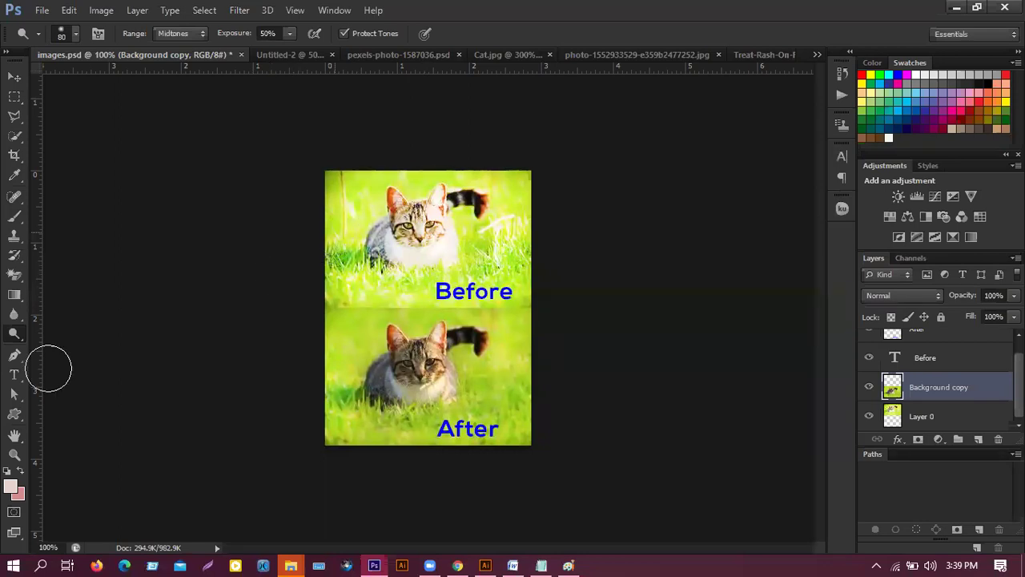
Check the choice of toning tools, keep the Dodge Tool as the active one, and switch to the Move tool
right_click(14, 335)
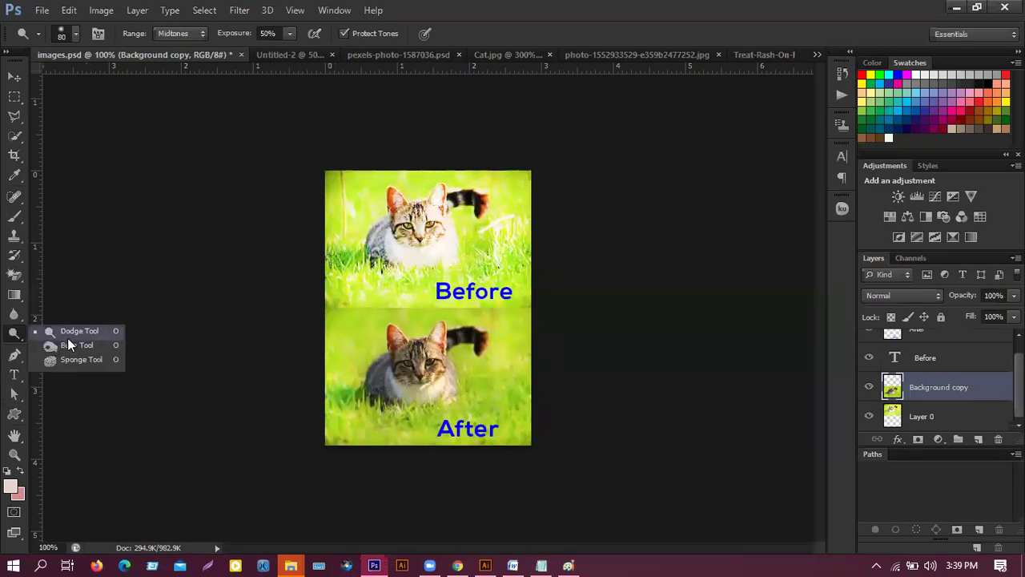
left_click(92, 336)
left_click(14, 76)
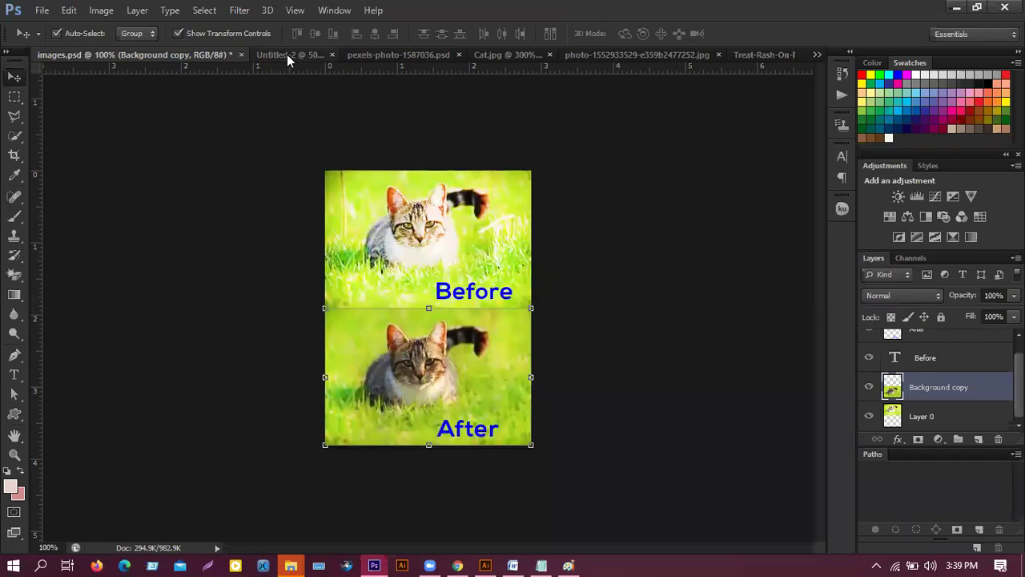
Look through the open cat, face, red-background portrait and Break Time documents, and return to images.psd
left_click(635, 54)
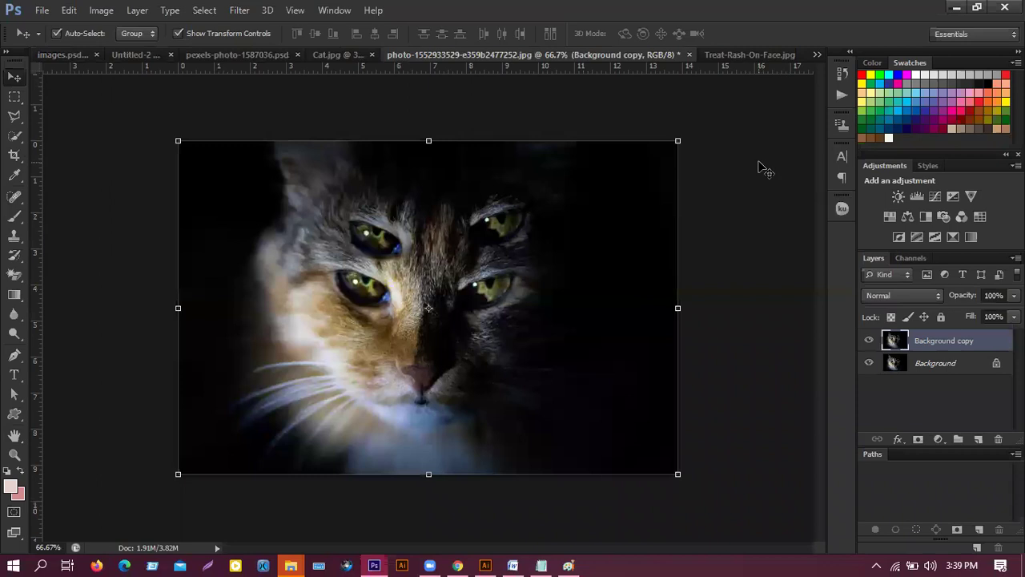
left_click(765, 54)
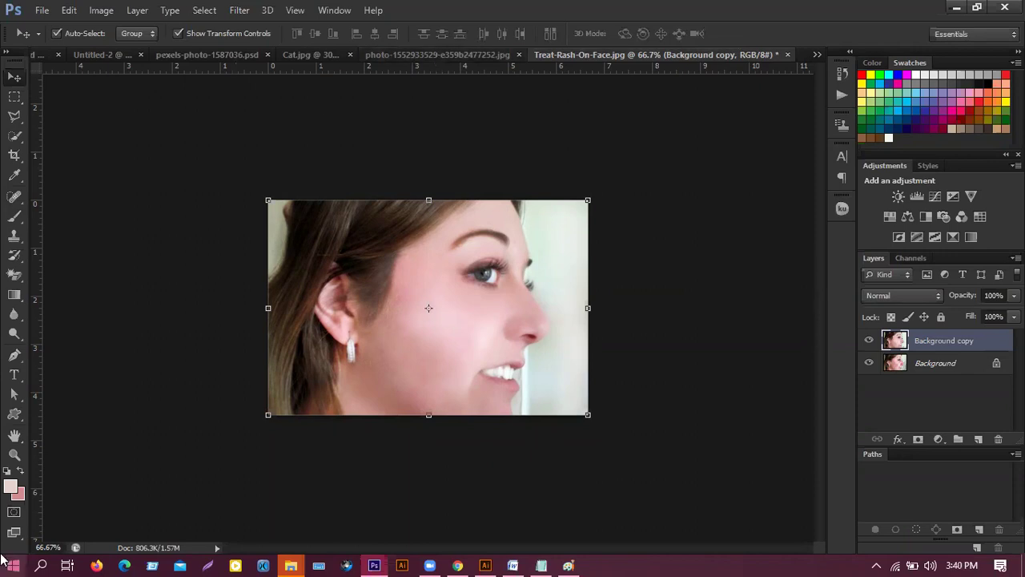
left_click(164, 51)
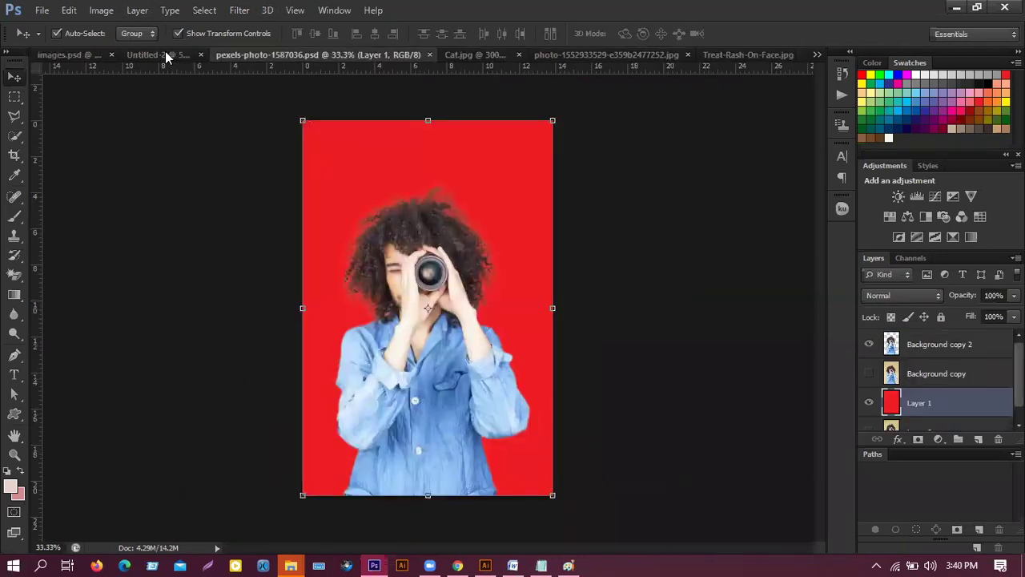
left_click(135, 54)
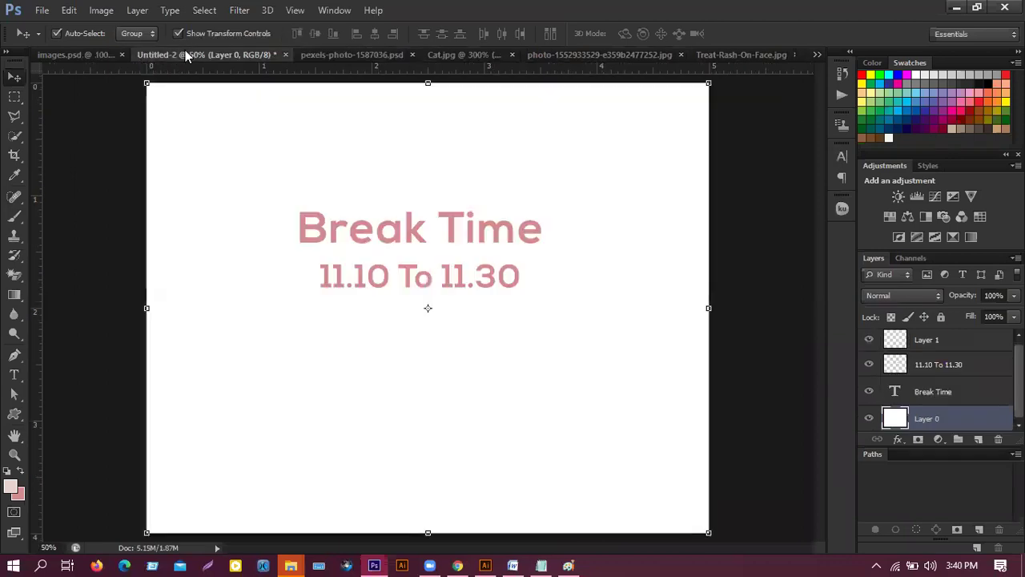
left_click(314, 55)
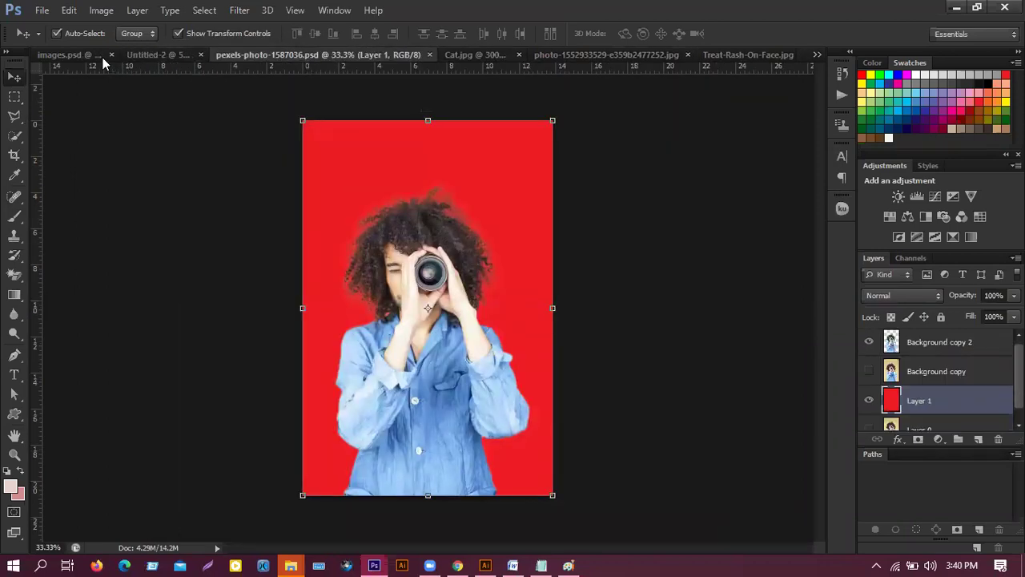
left_click(67, 54)
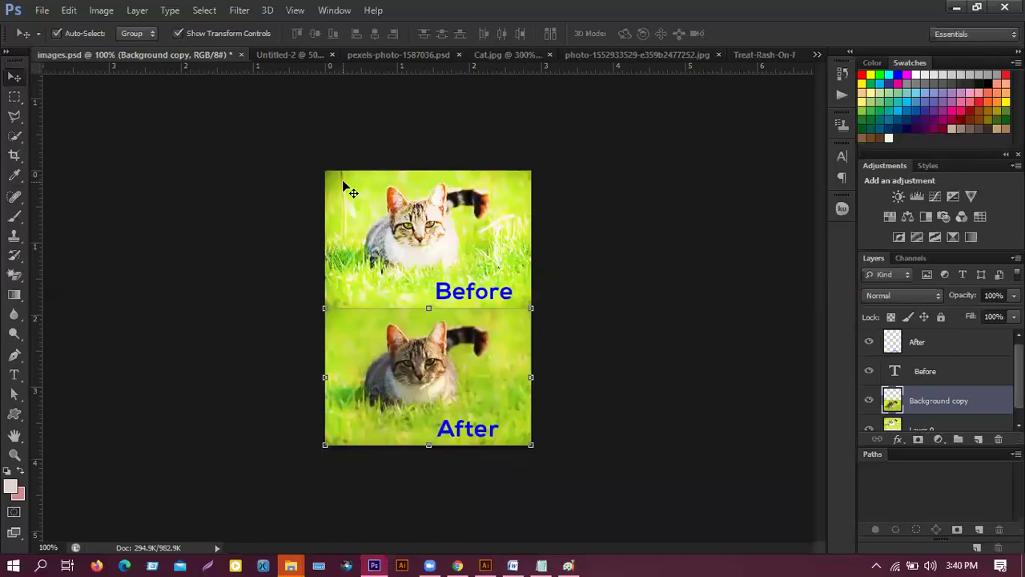
Compare the Before and After cat pictures in images.psd up close
scroll(345, 184, "up", 2)
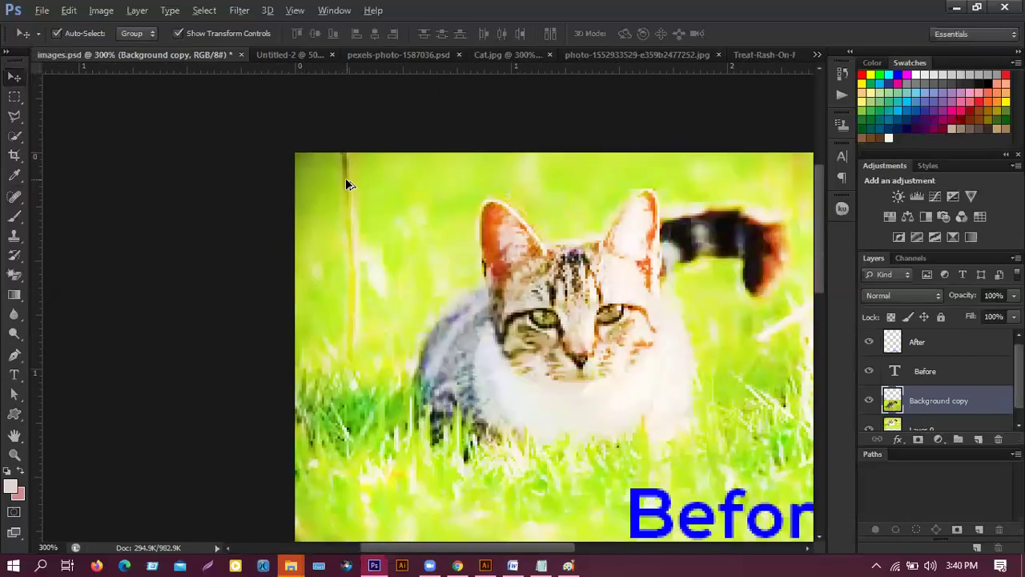
scroll(345, 178, "down", 1)
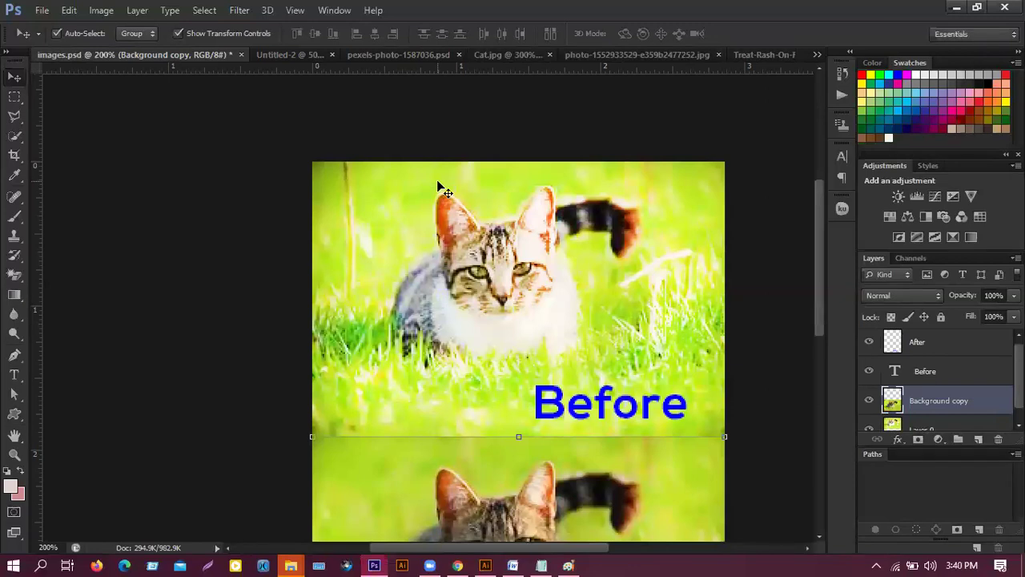
scroll(439, 189, "down", 2)
scroll(457, 267, "down", 2)
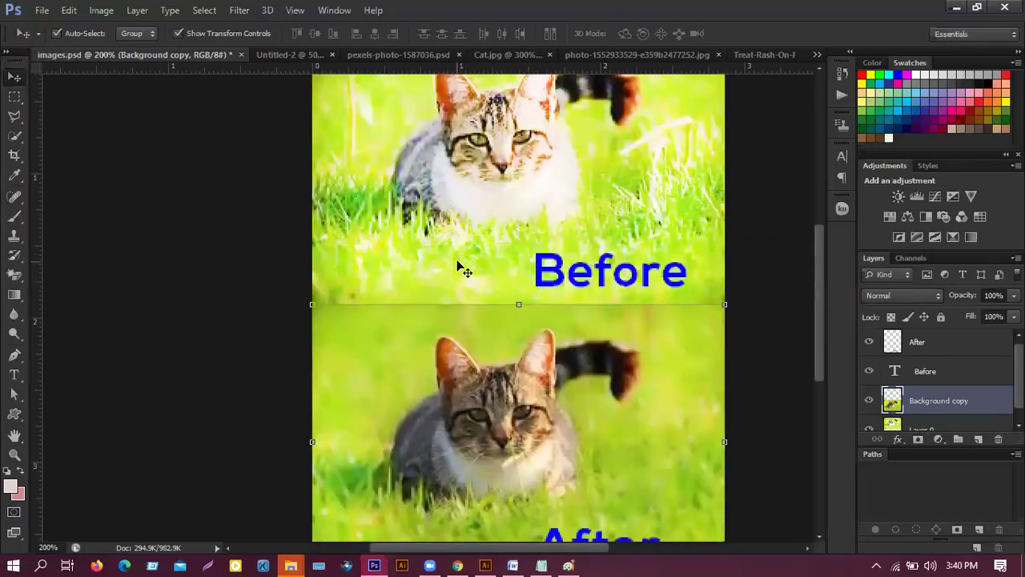
scroll(458, 266, "down", 1)
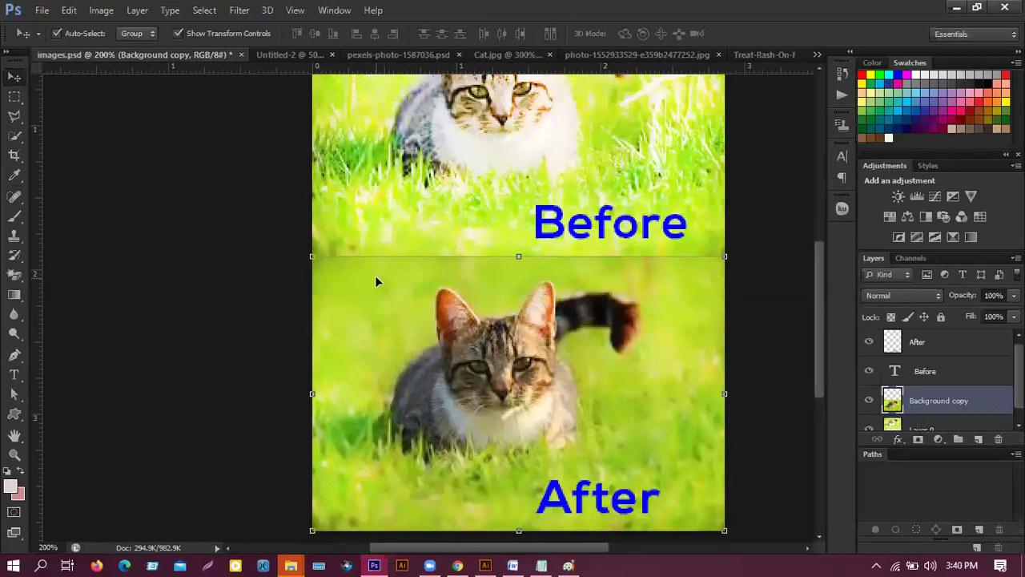
Activate the Clone Stamp Tool and bring up the Treat-Rash-On-Face.jpg document to examine the retouched face
left_click(21, 236)
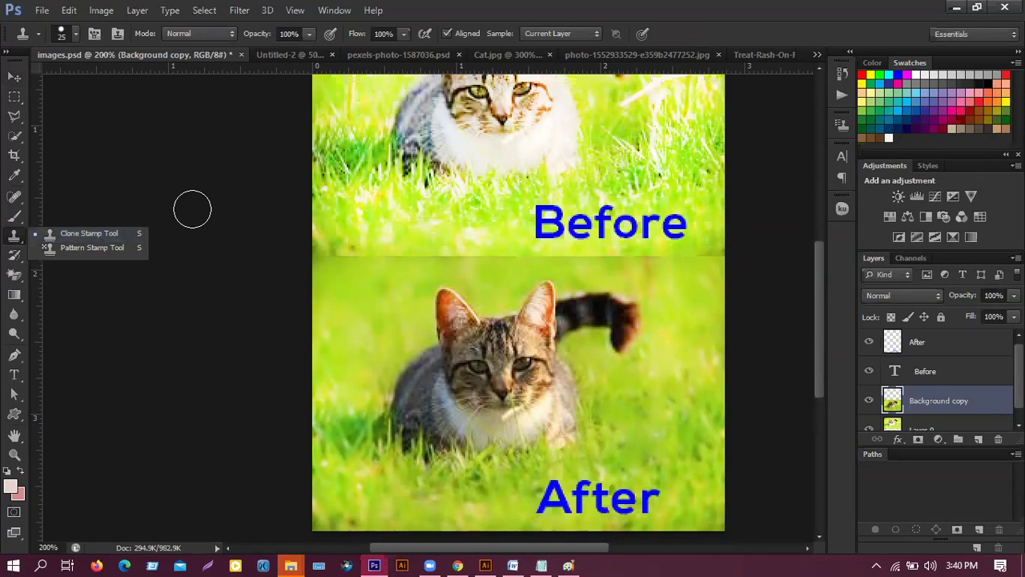
left_click(745, 54)
scroll(488, 317, "up", 2)
scroll(488, 315, "down", 2)
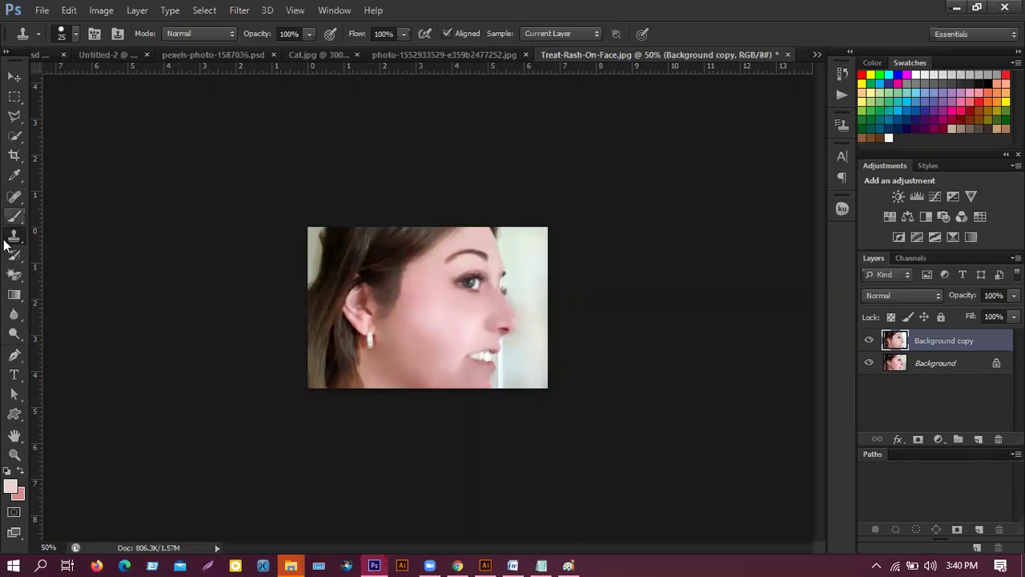
Switch to the Brush Tool and give it the hard round tip with 100% hardness
left_click(14, 215)
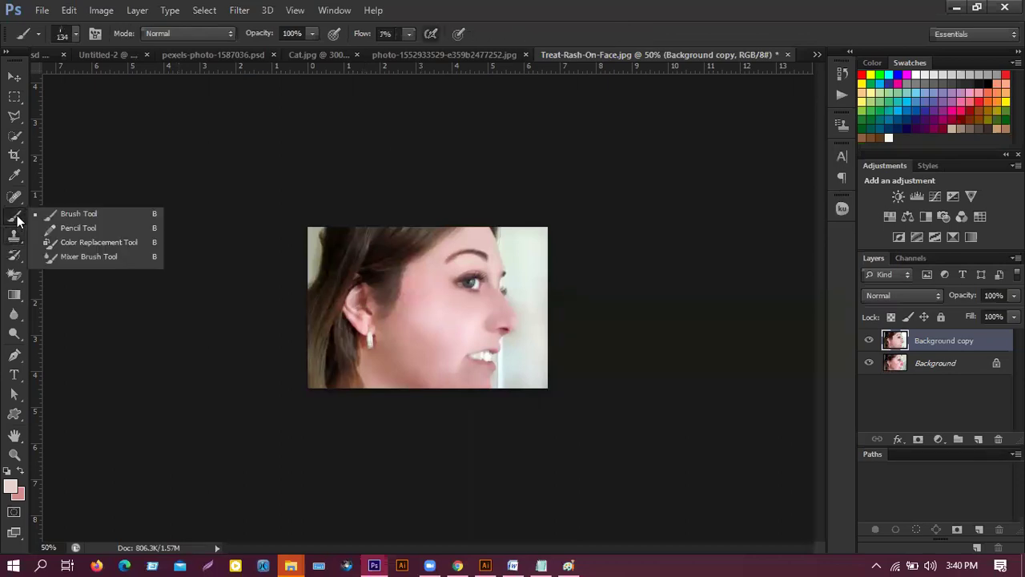
left_click(80, 213)
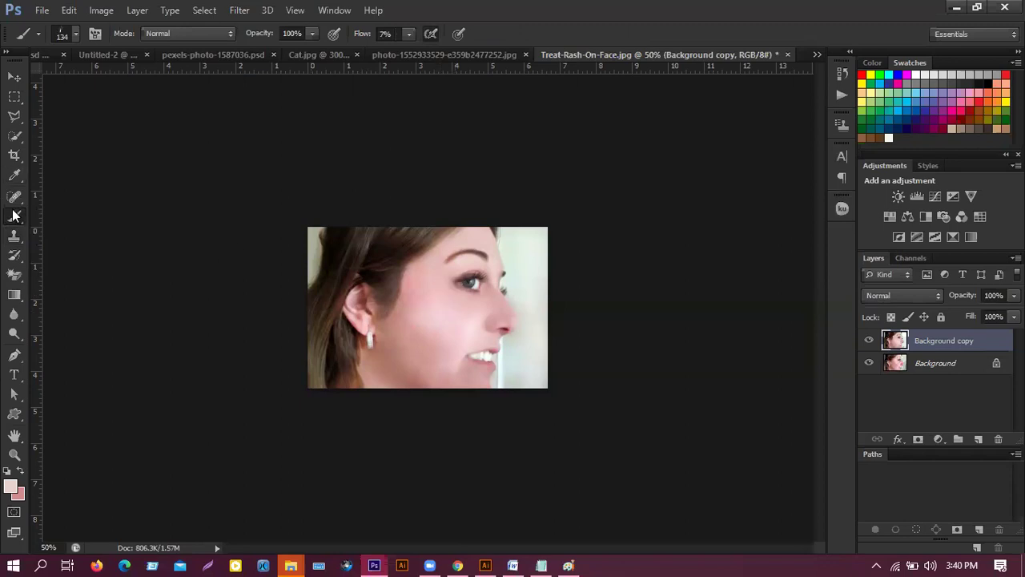
left_click(75, 32)
left_click(56, 152)
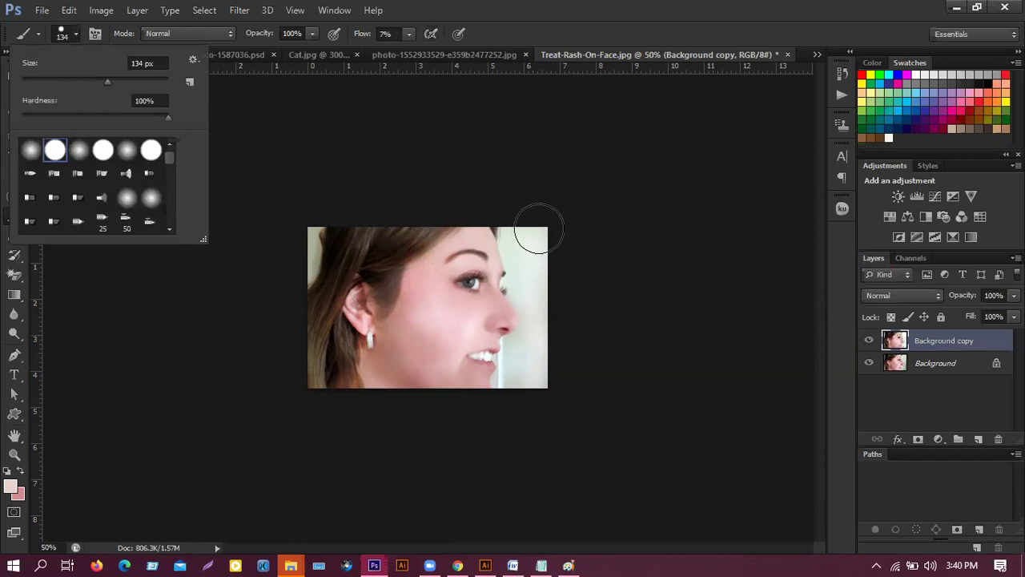
key("Return")
key("ctrl+minus")
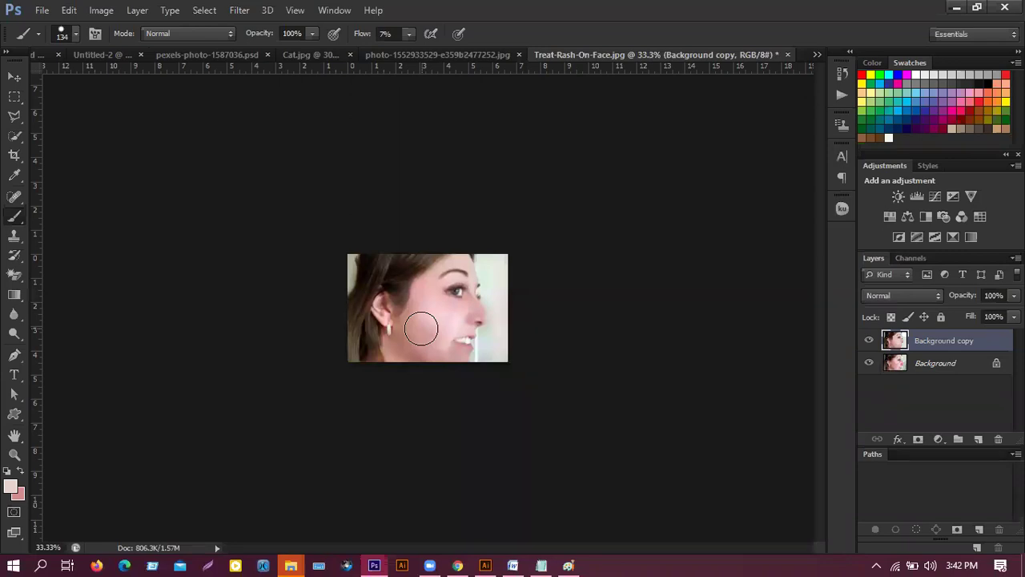
Clear the open windows off the desktop, view the original Treat-Rash-On-Face image in the Photos viewer, and close it
left_click(957, 8)
left_click(941, 8)
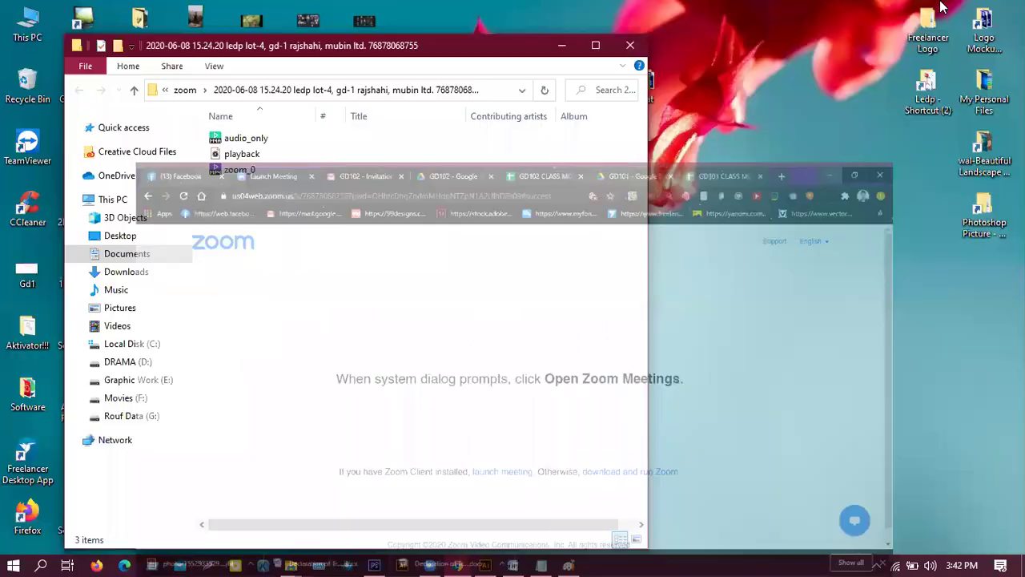
left_click(563, 45)
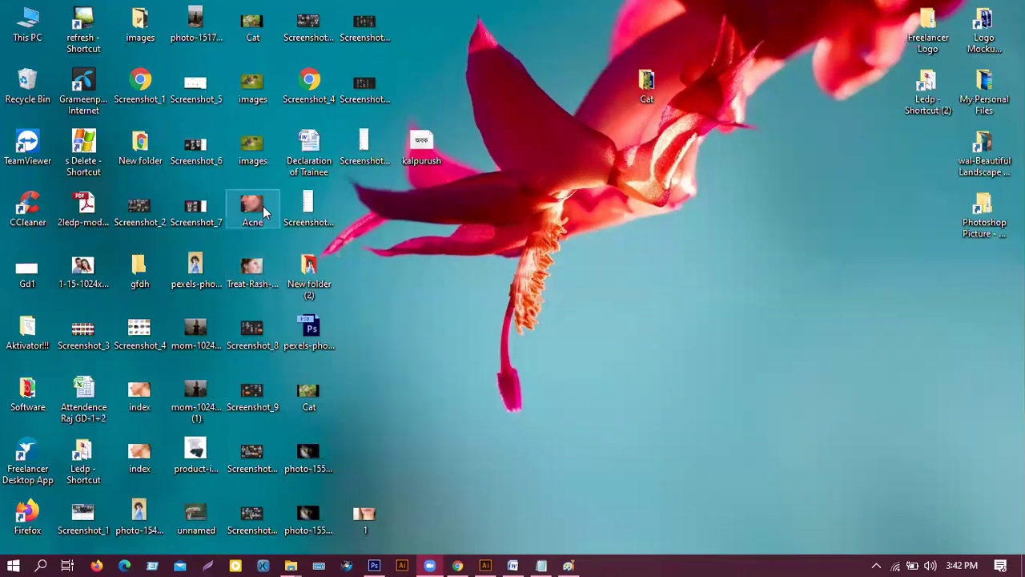
right_click(253, 273)
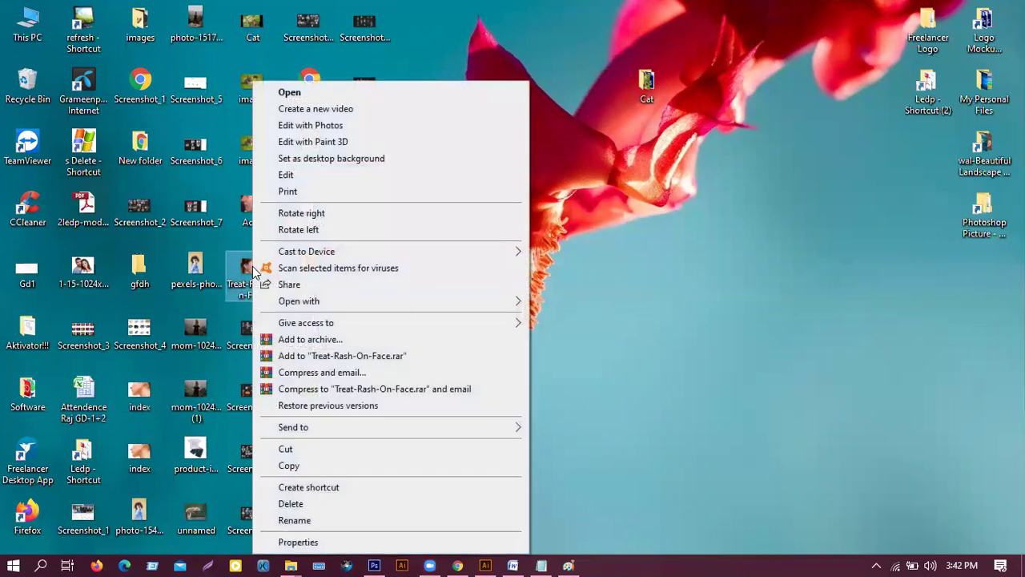
left_click(316, 92)
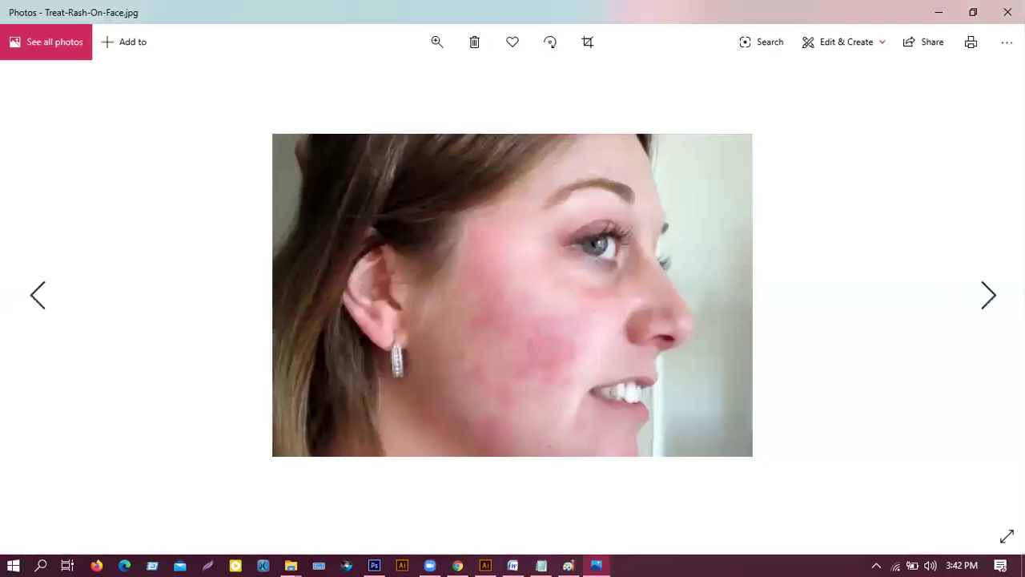
left_click(1008, 10)
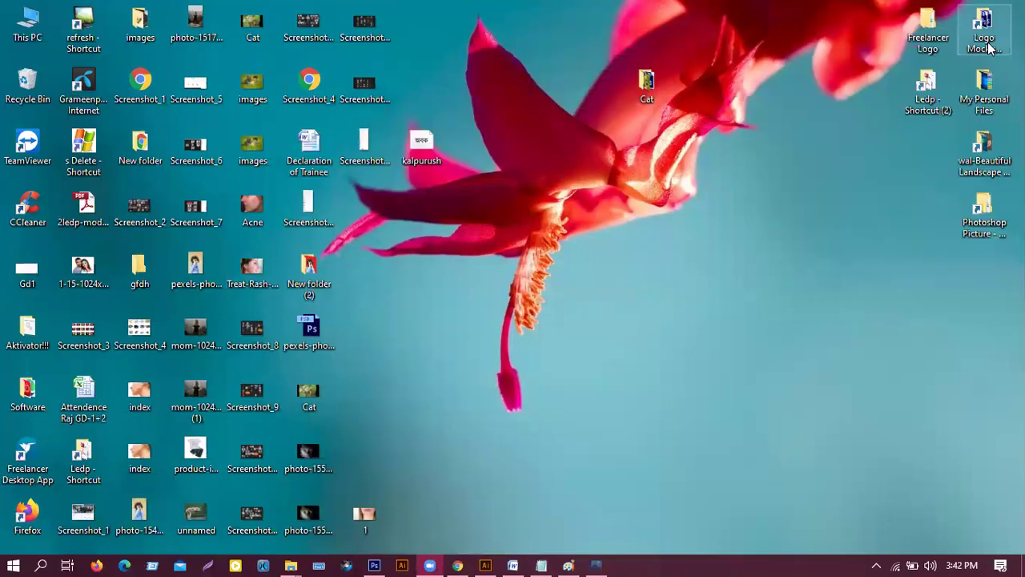
Move the Treat-Rash-On-Face image file out to an empty area of the desktop
left_click_drag(253, 272, 764, 301)
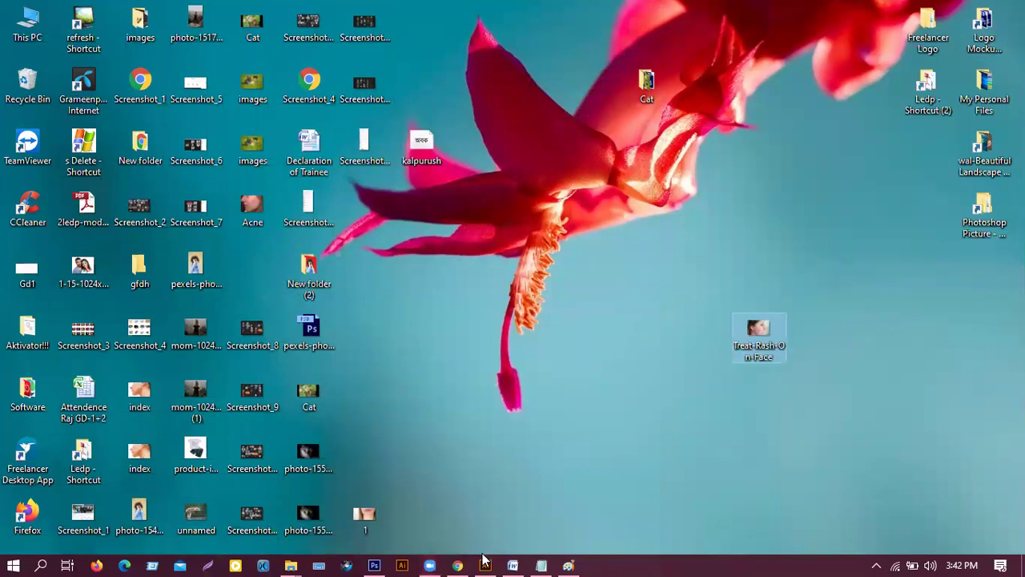